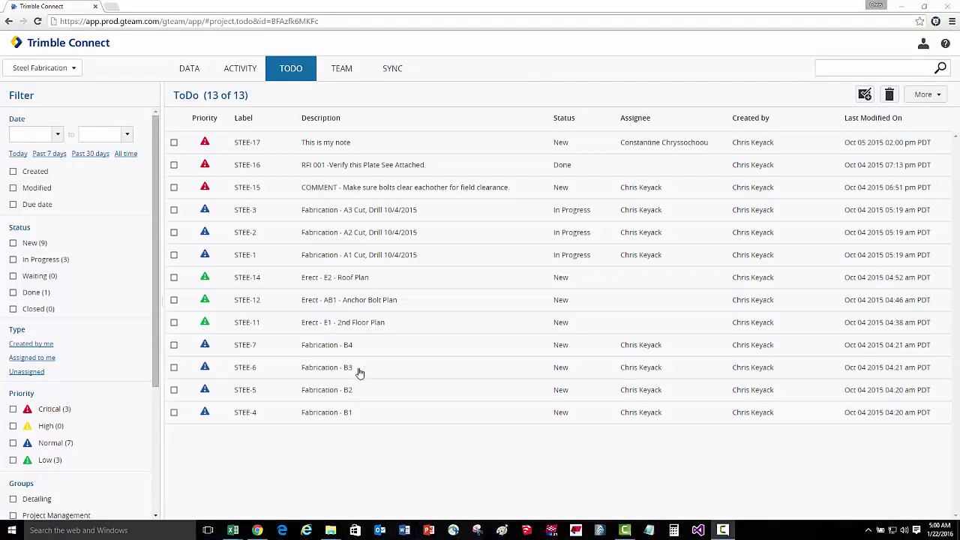
Step: Start a new ToDo 'Please update estimate from new set of Architectural Drawings', priority CRITICAL, due 1/26/2016
{"action": "left_click", "coordinate": [860, 97]}
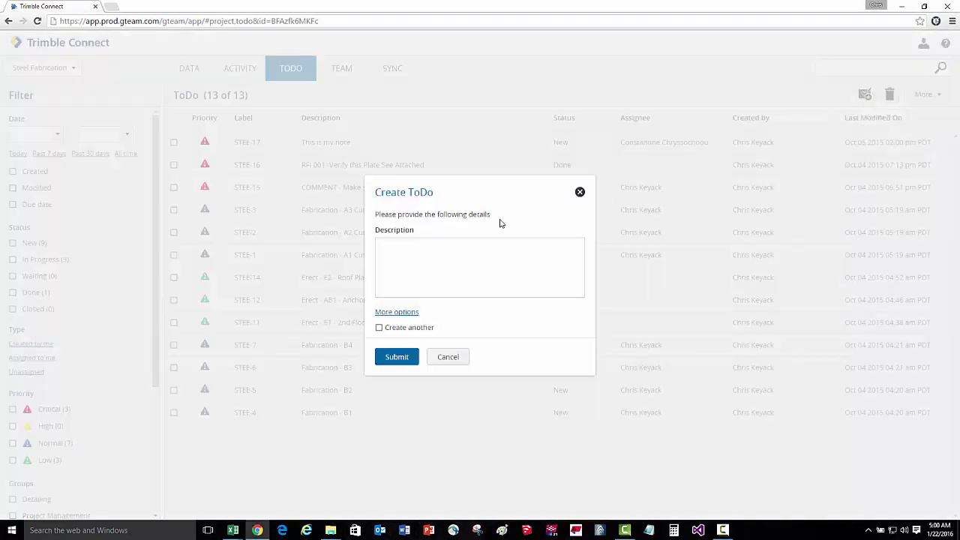
{"action": "type", "text": "Please update estimate from new set of Architectural Drawings"}
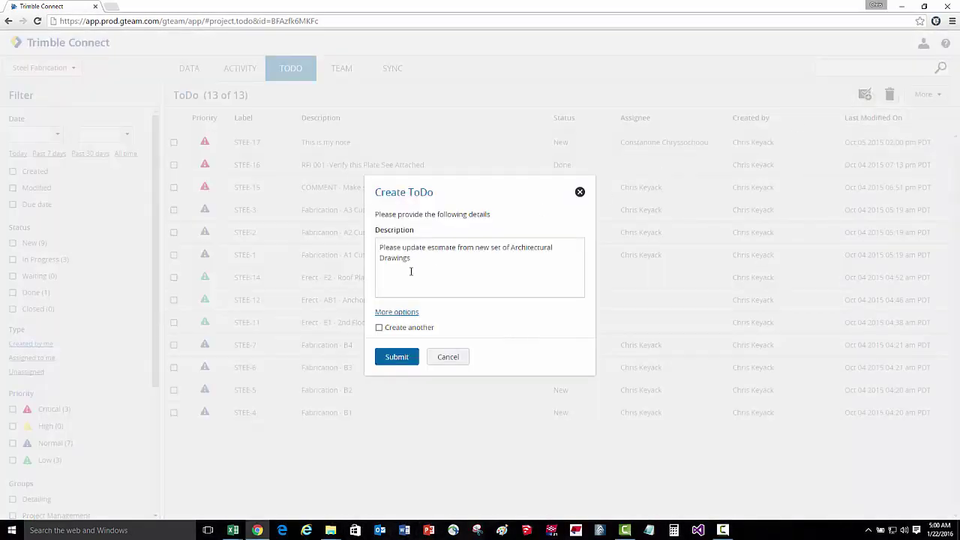
{"action": "left_click", "coordinate": [395, 313]}
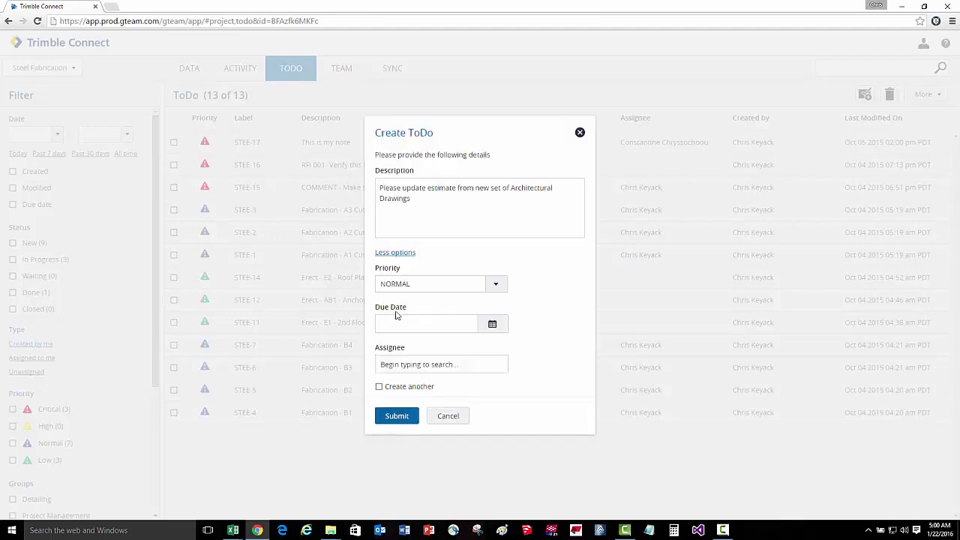
{"action": "left_click", "coordinate": [495, 284]}
{"action": "left_click", "coordinate": [401, 300]}
{"action": "left_click", "coordinate": [501, 329]}
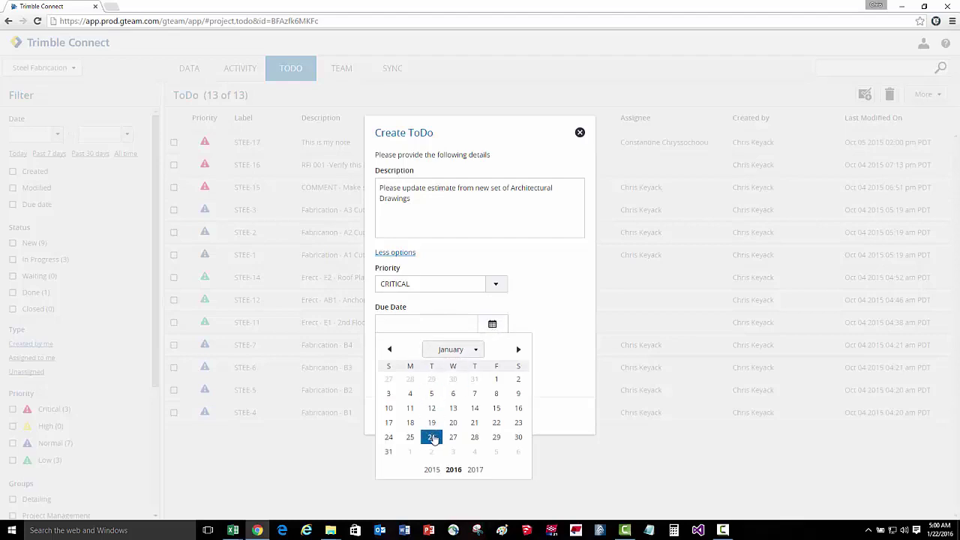
{"action": "left_click", "coordinate": [432, 438]}
Step: Assign the new ToDo to Estimating and submit it as STEE-18
{"action": "left_click", "coordinate": [420, 365]}
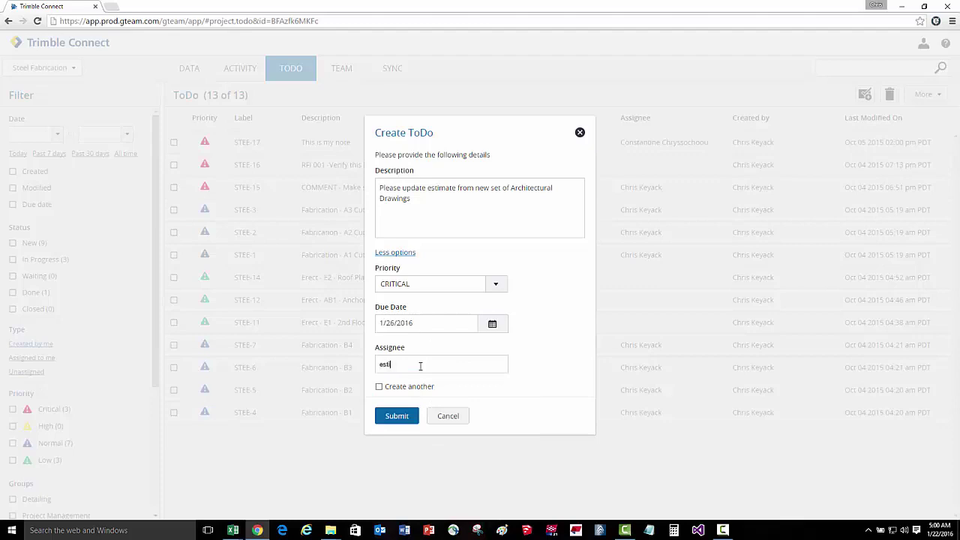
{"action": "type", "text": "estimat"}
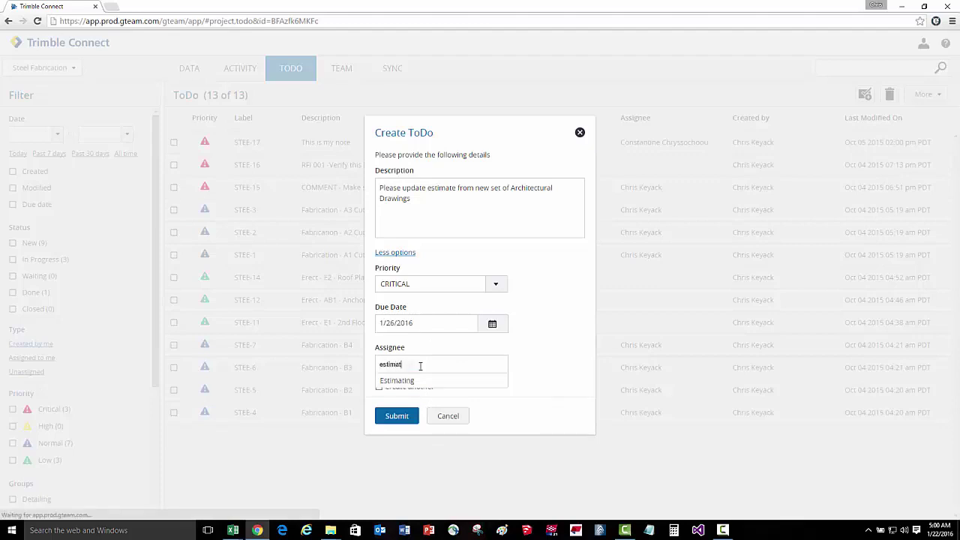
{"action": "left_click", "coordinate": [409, 385]}
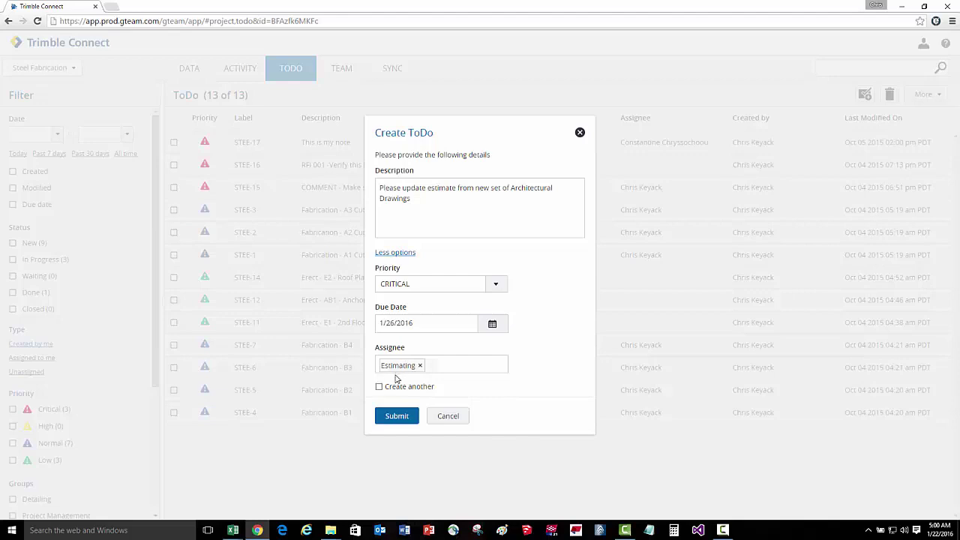
{"action": "left_click", "coordinate": [396, 417]}
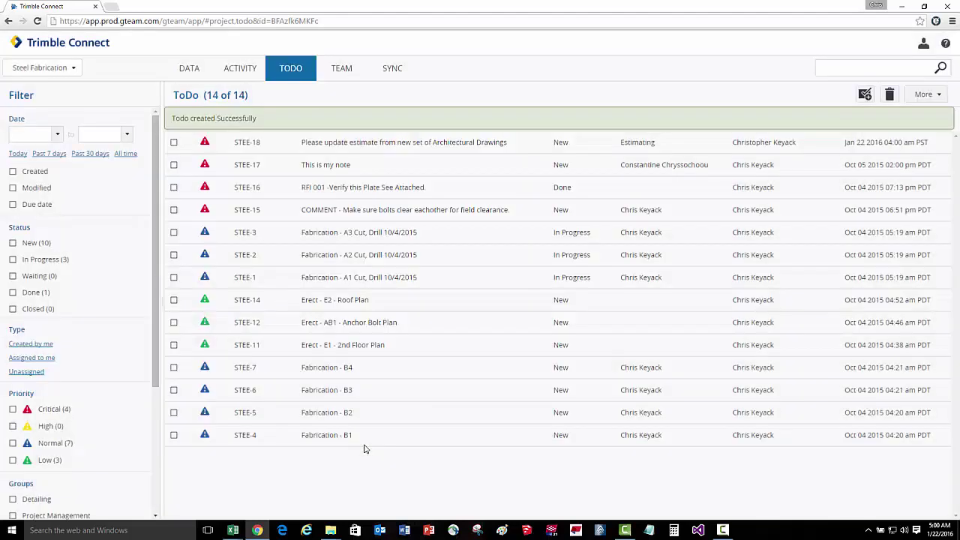
Step: Select STEE-18 to view its Details panel, then open the Steel Fabrication project's Data explorer
{"action": "left_click", "coordinate": [173, 143]}
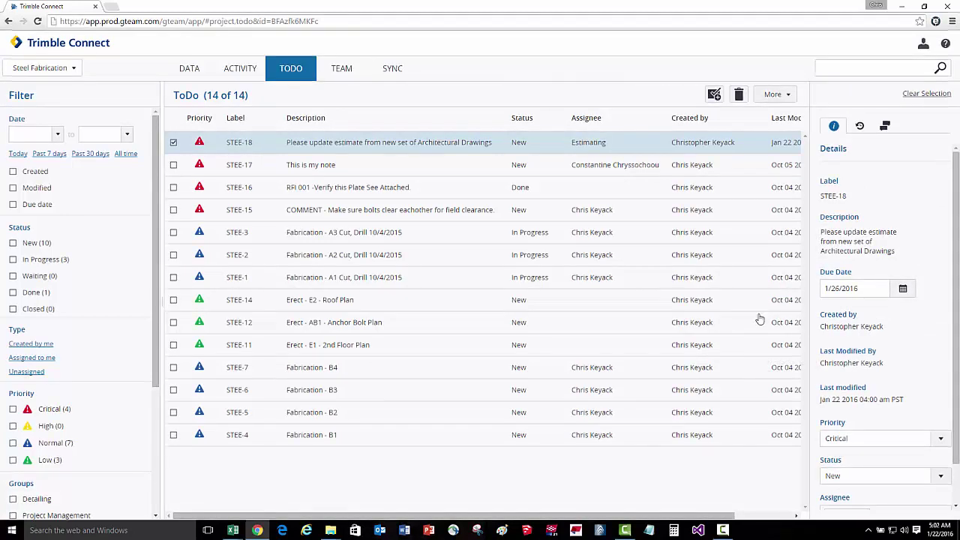
{"action": "left_click", "coordinate": [188, 68]}
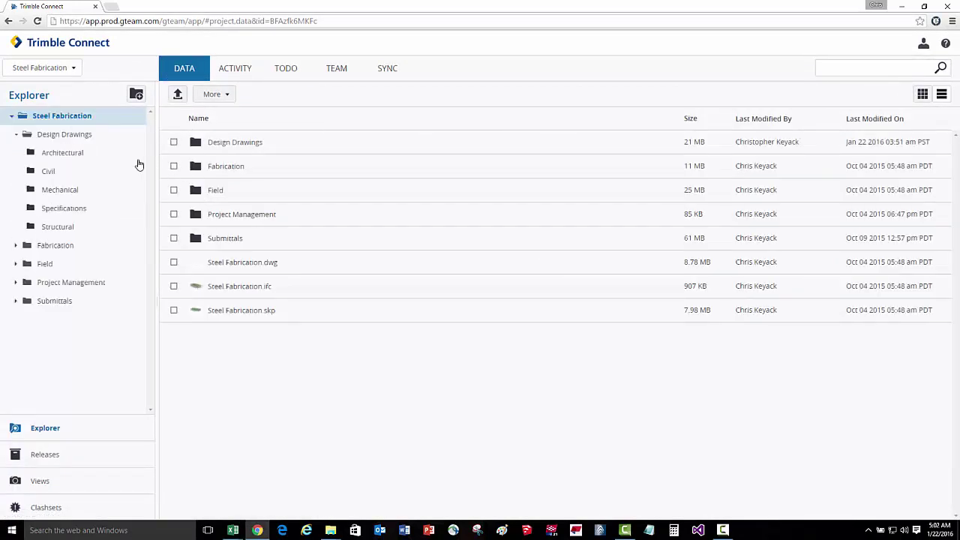
Step: In the Architectural folder, select Elev Northwest, Elevation, Floor Plan and Trimble Building PDF Full PDFs
{"action": "left_click", "coordinate": [74, 154]}
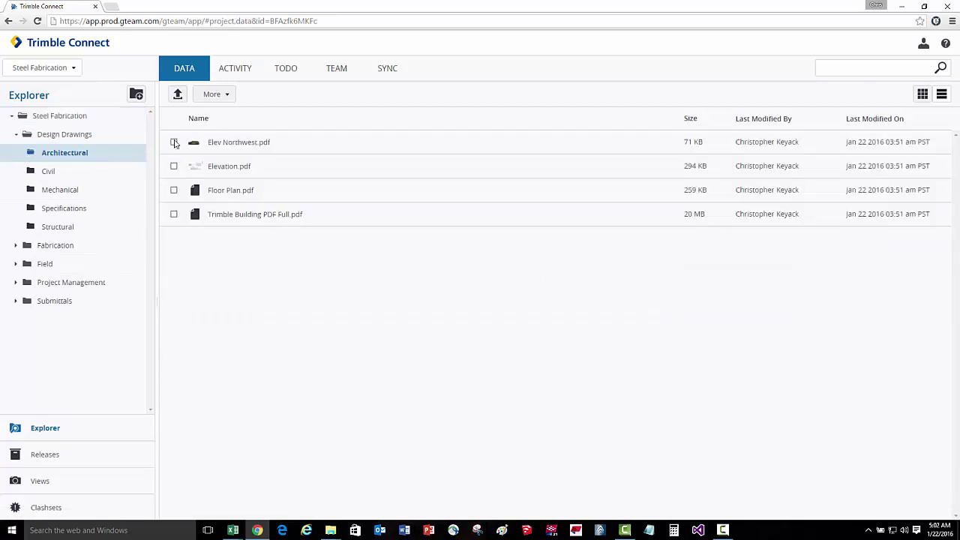
{"action": "left_click", "coordinate": [173, 142]}
{"action": "left_click", "coordinate": [173, 165]}
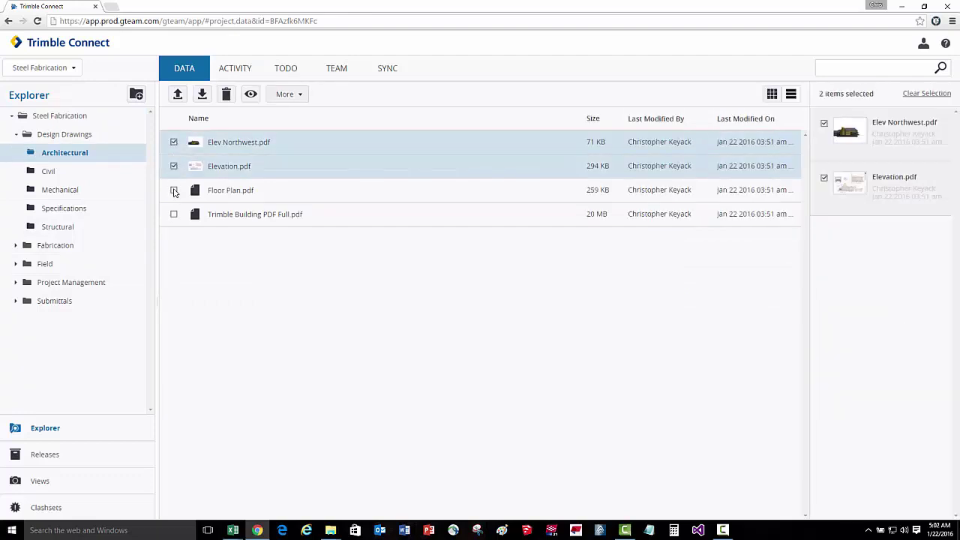
{"action": "left_click", "coordinate": [173, 191]}
{"action": "left_click", "coordinate": [174, 215]}
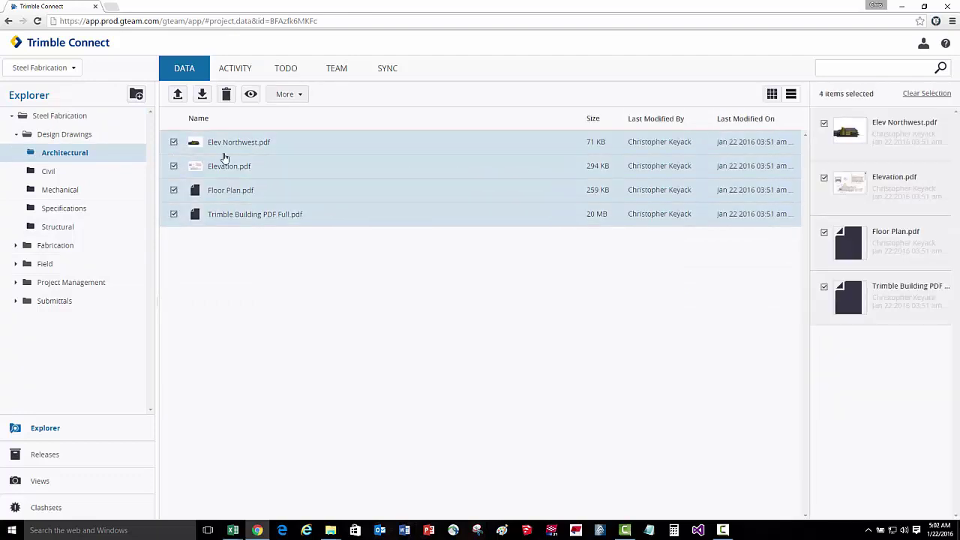
Step: Add the four selected PDFs to ToDo STEE-18, clear the selection and return to ToDos
{"action": "left_click", "coordinate": [284, 94]}
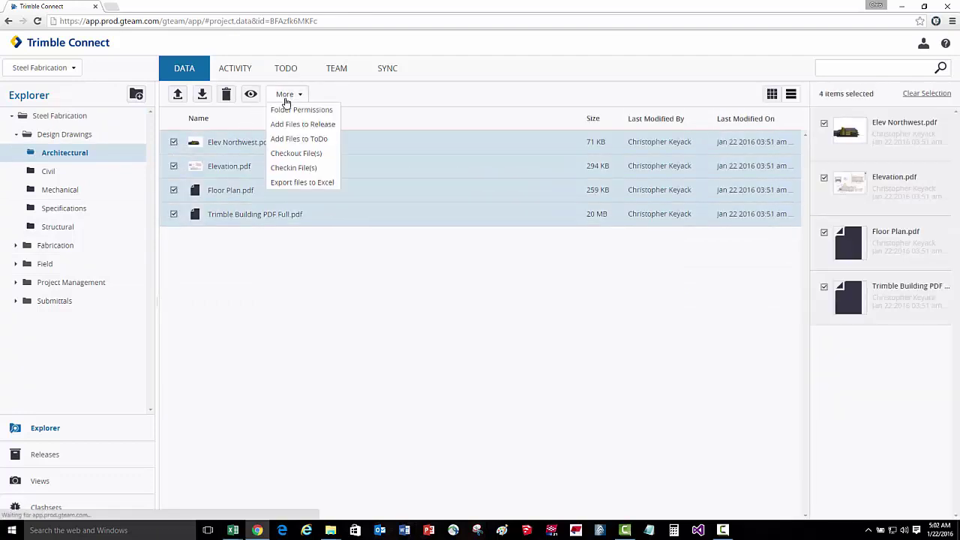
{"action": "left_click", "coordinate": [326, 140]}
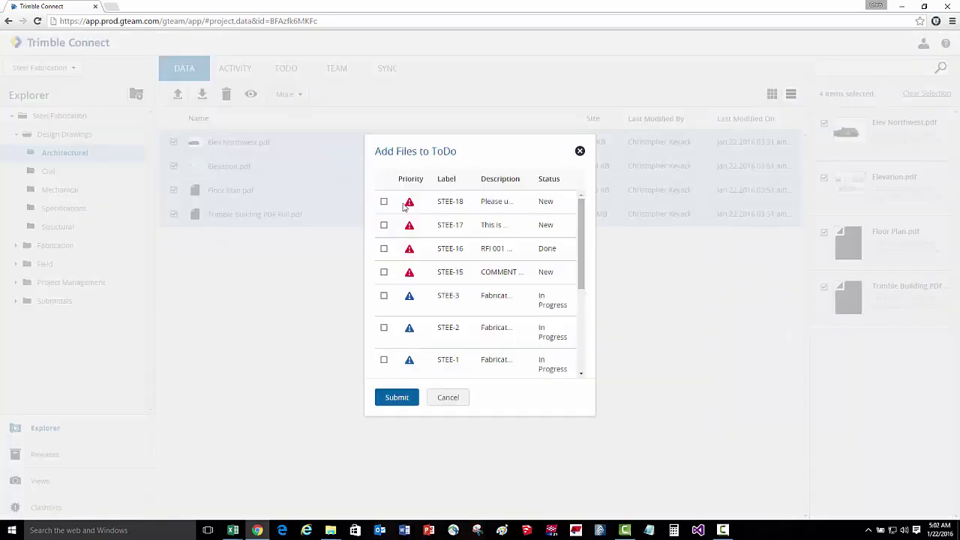
{"action": "left_click", "coordinate": [383, 202]}
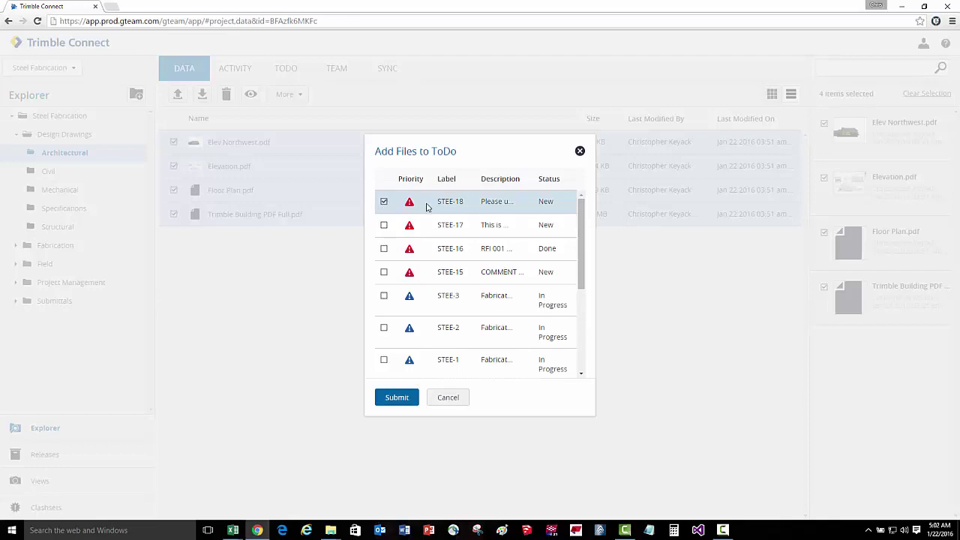
{"action": "left_click", "coordinate": [396, 400]}
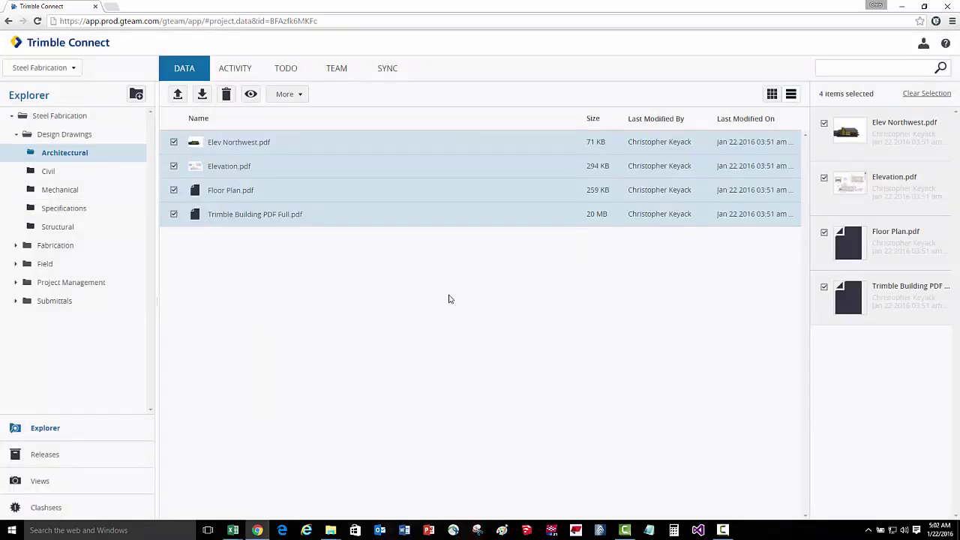
{"action": "left_click", "coordinate": [906, 96]}
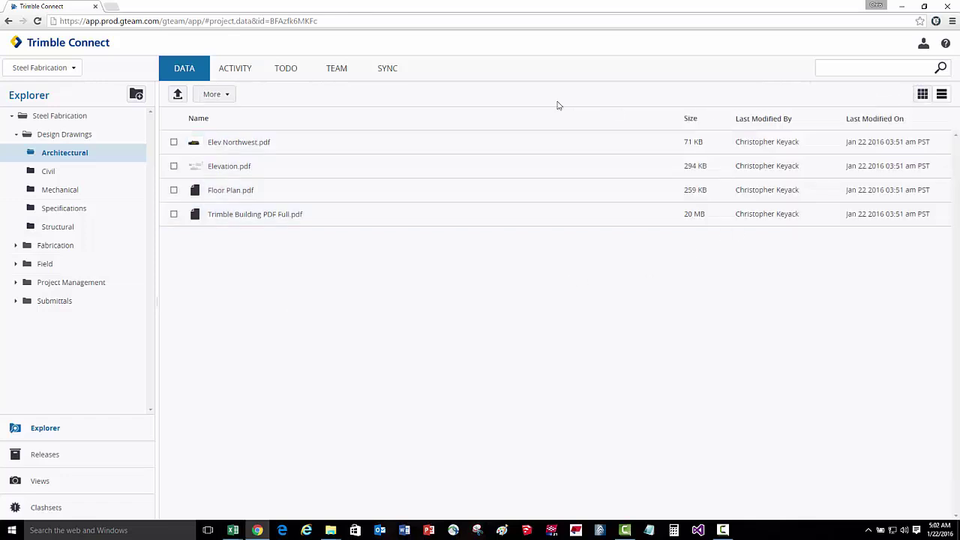
{"action": "left_click", "coordinate": [292, 75]}
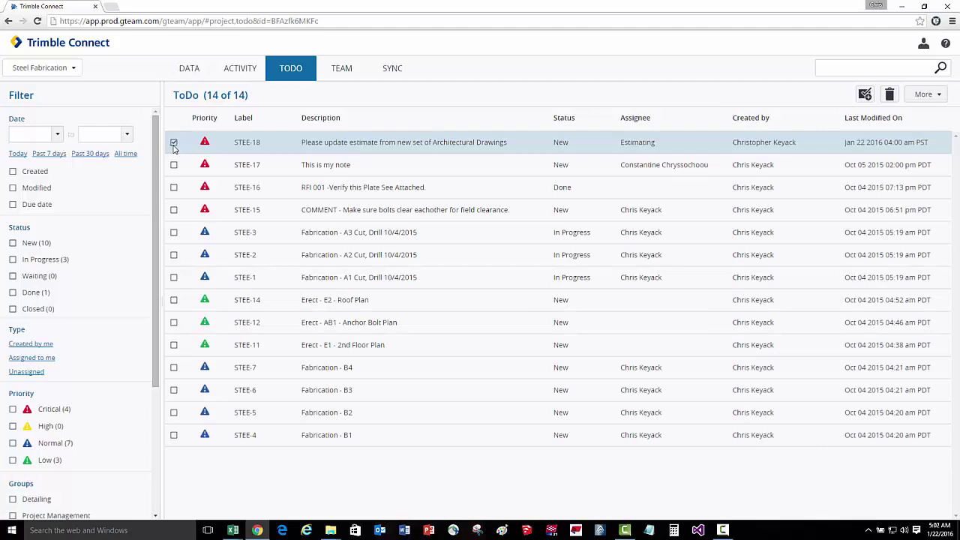
Step: Preview STEE-18's attached drawing and comment 'Estimate Complete. See Attached Excel Spreadsheet' on it
{"action": "left_click", "coordinate": [174, 144]}
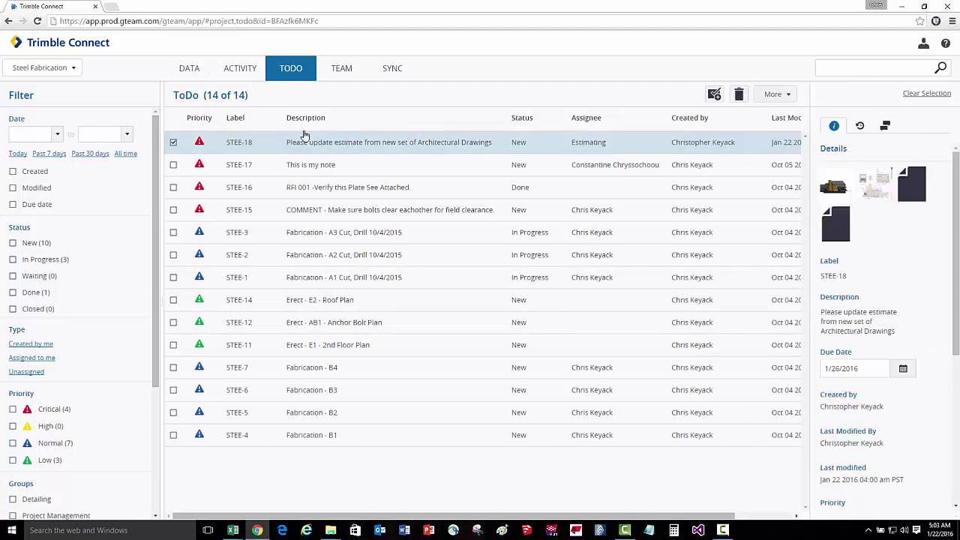
{"action": "left_click", "coordinate": [833, 188]}
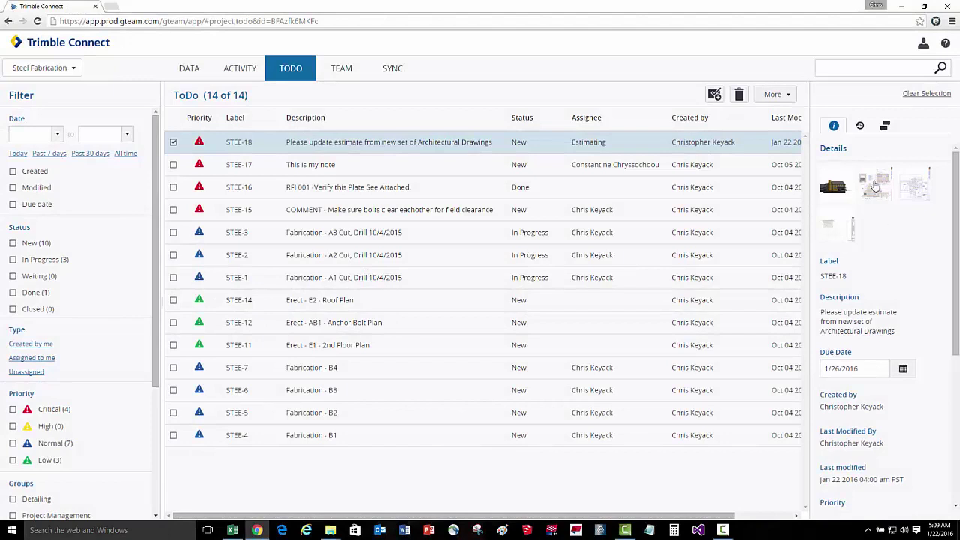
{"action": "left_click", "coordinate": [885, 126]}
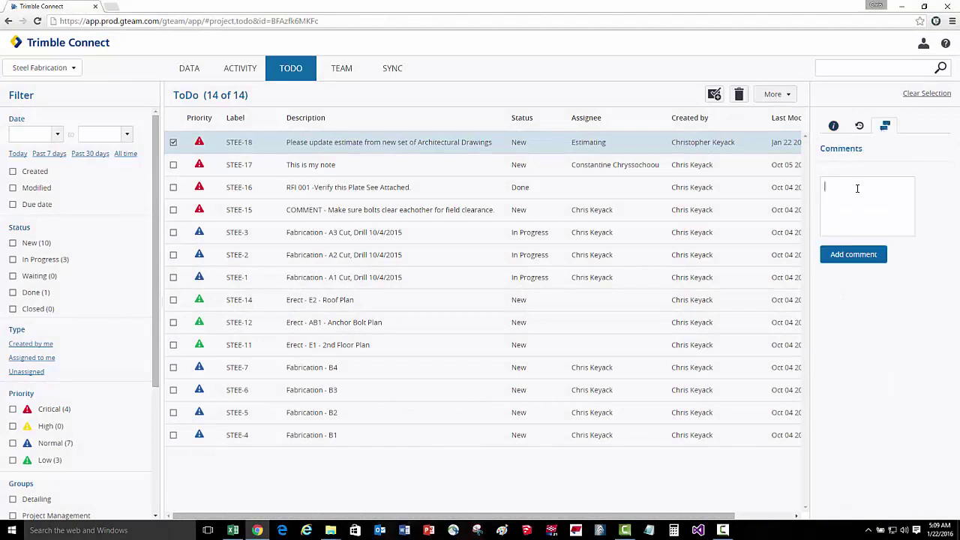
{"action": "left_click", "coordinate": [857, 188]}
{"action": "type", "text": "Estimate Complete. See Attached Excel Spreadsheet"}
{"action": "left_click", "coordinate": [852, 255]}
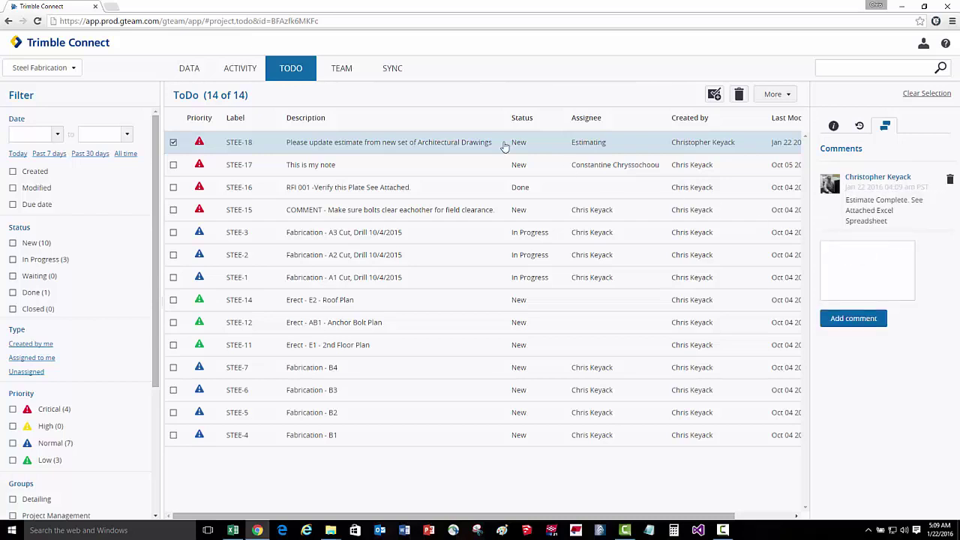
{"action": "left_click", "coordinate": [188, 68]}
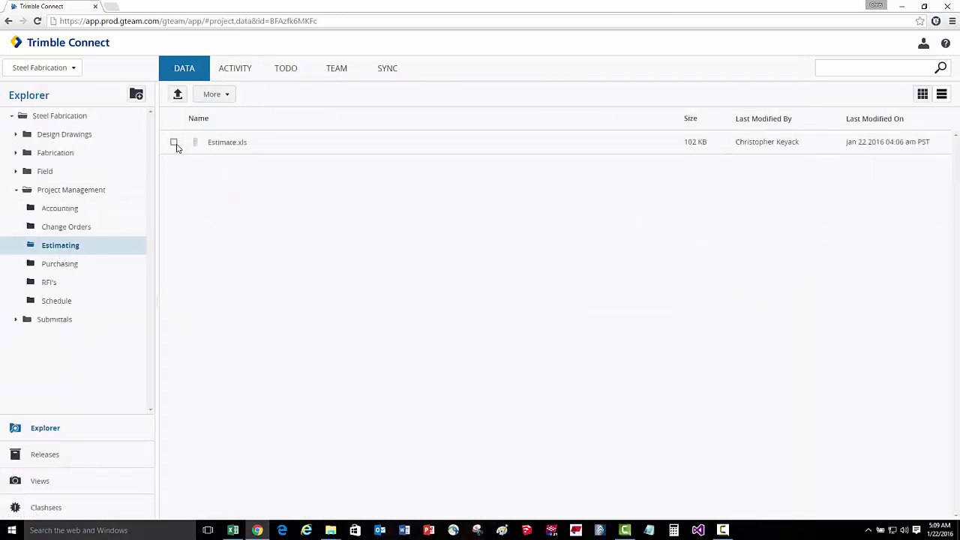
Step: Attach Estimate.xls to ToDo STEE-18 and go back to the ToDo list
{"action": "left_click", "coordinate": [174, 143]}
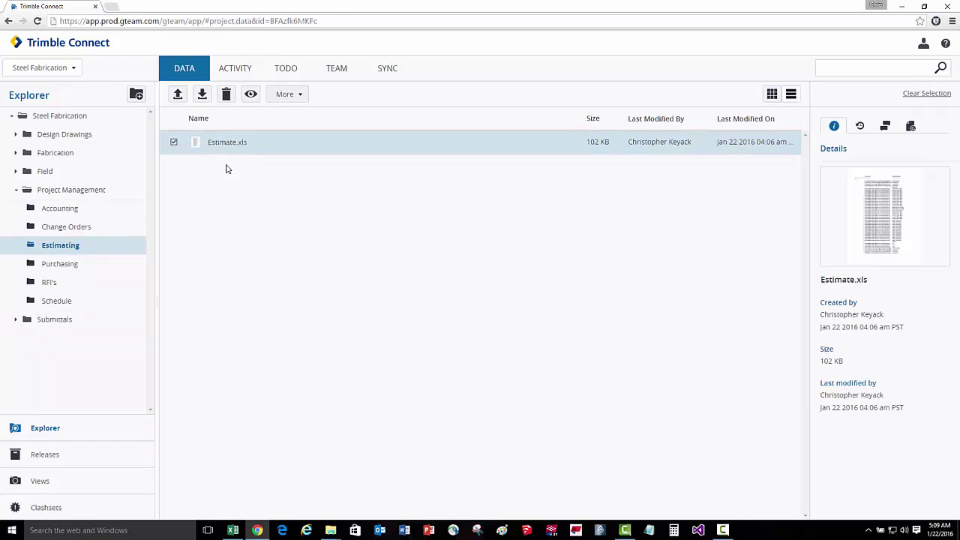
{"action": "left_click", "coordinate": [287, 94]}
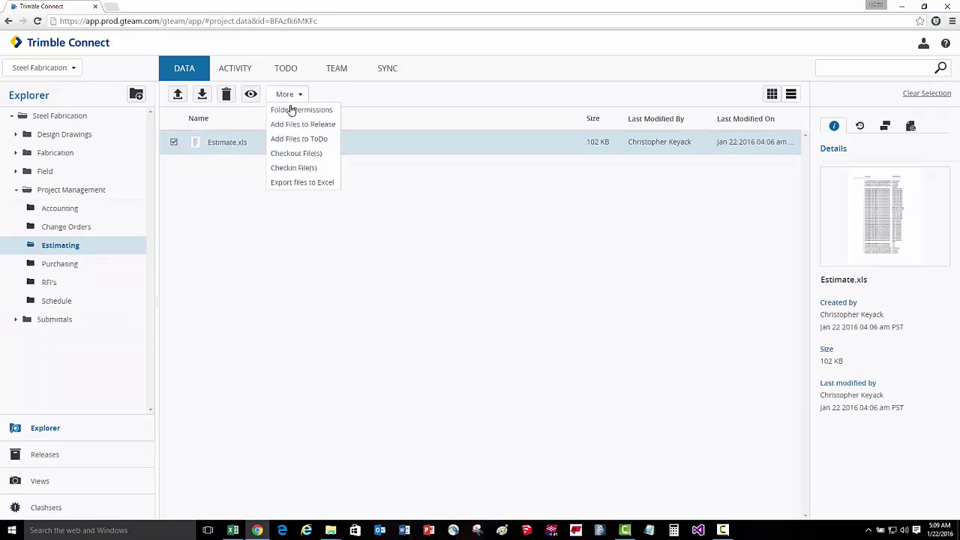
{"action": "left_click", "coordinate": [323, 138]}
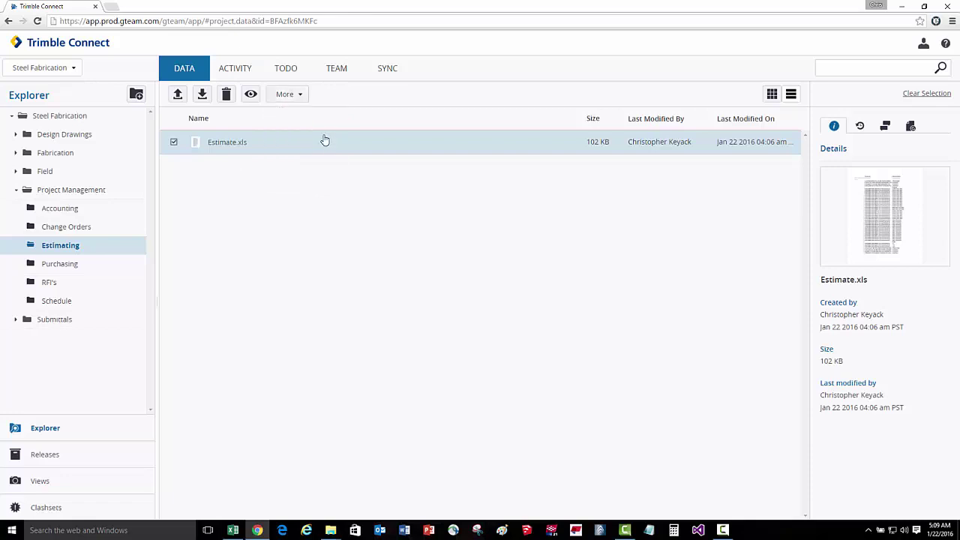
{"action": "left_click", "coordinate": [383, 202]}
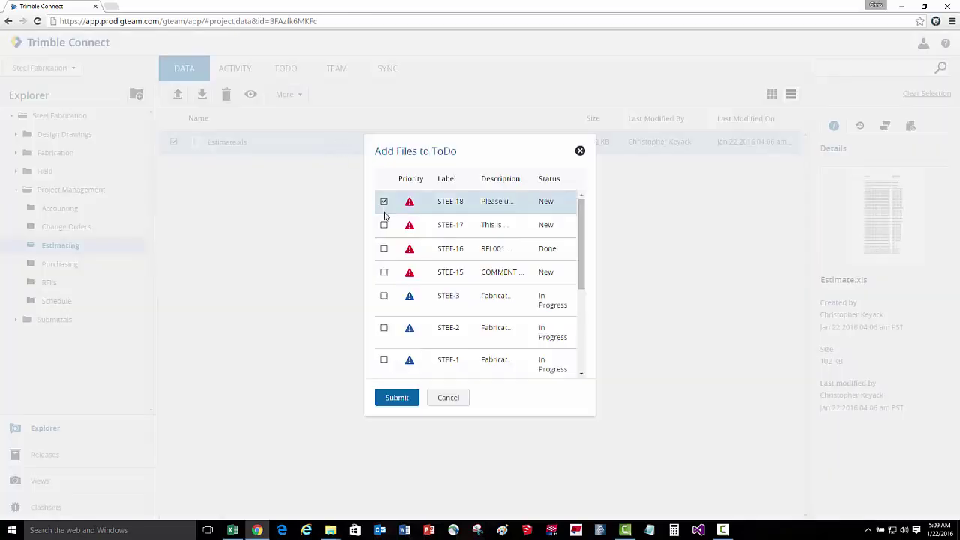
{"action": "left_click", "coordinate": [408, 396]}
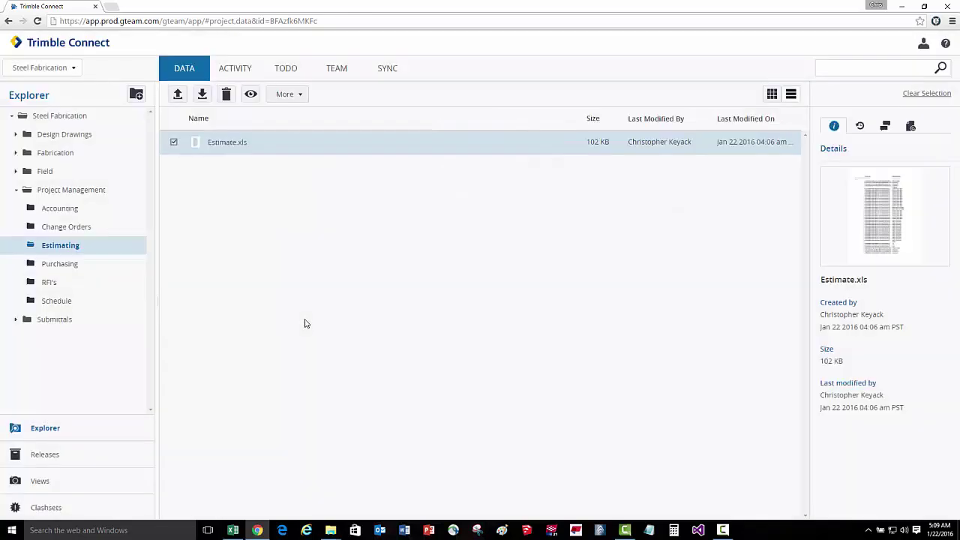
{"action": "left_click", "coordinate": [288, 71]}
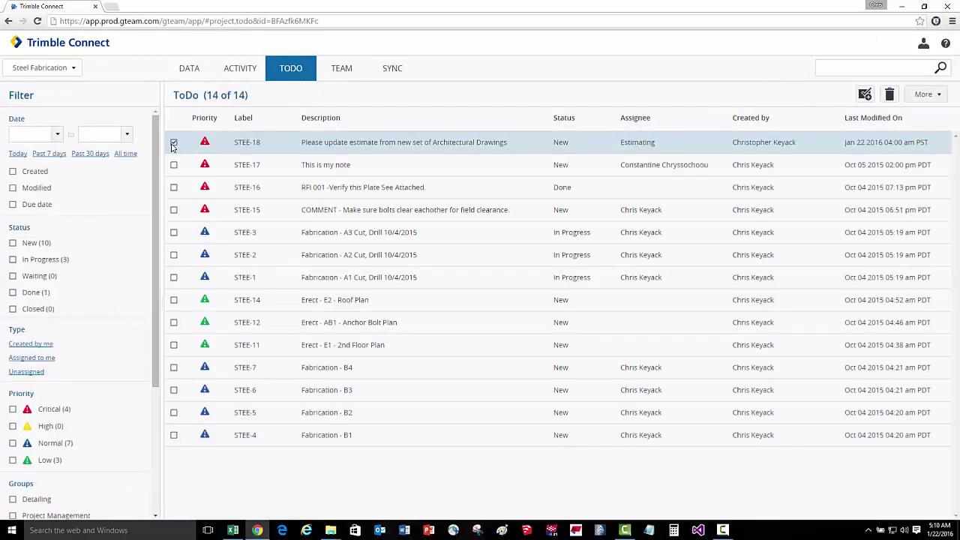
Step: Change STEE-18's status in its Details panel to Closed and confirm
{"action": "left_click", "coordinate": [173, 143]}
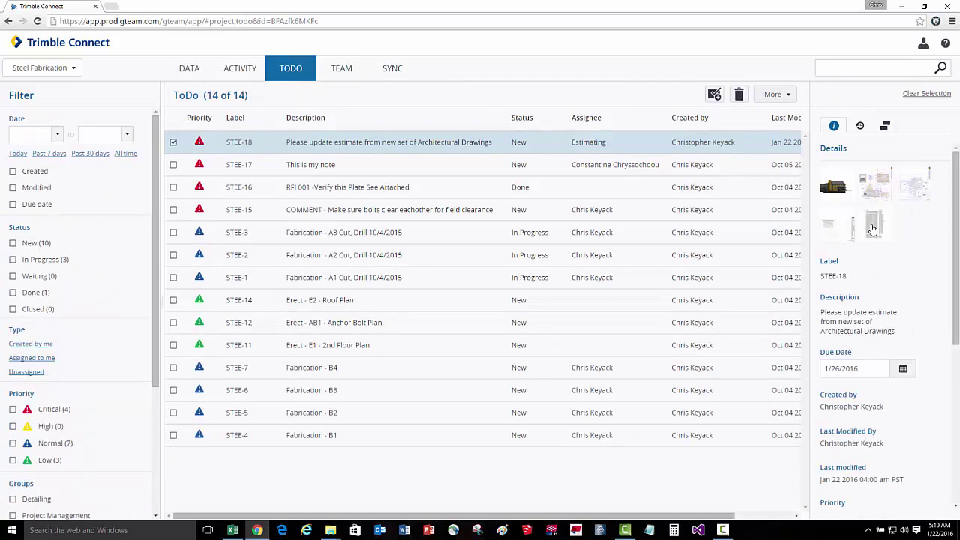
{"action": "scroll", "coordinate": [889, 255], "scroll_direction": "down", "scroll_amount": 3}
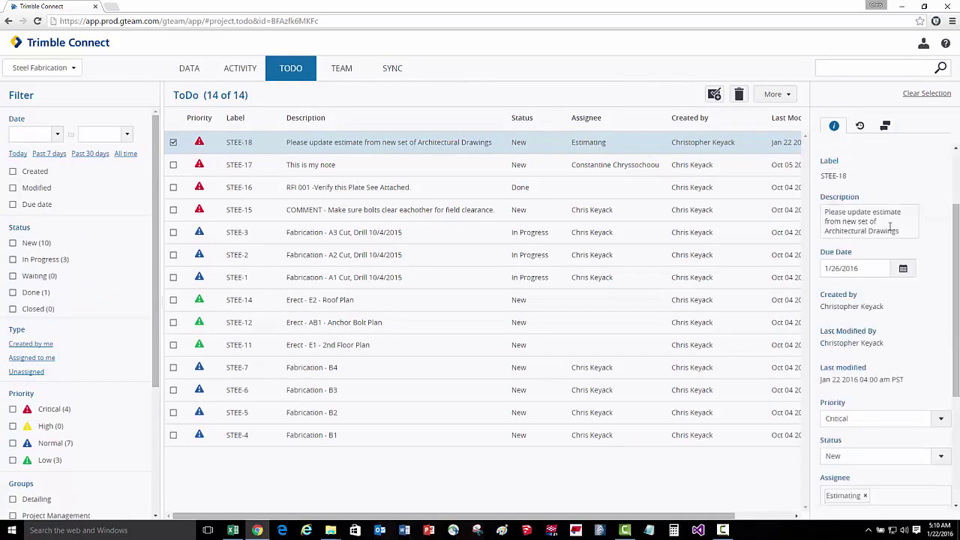
{"action": "scroll", "coordinate": [889, 264], "scroll_direction": "down", "scroll_amount": 1}
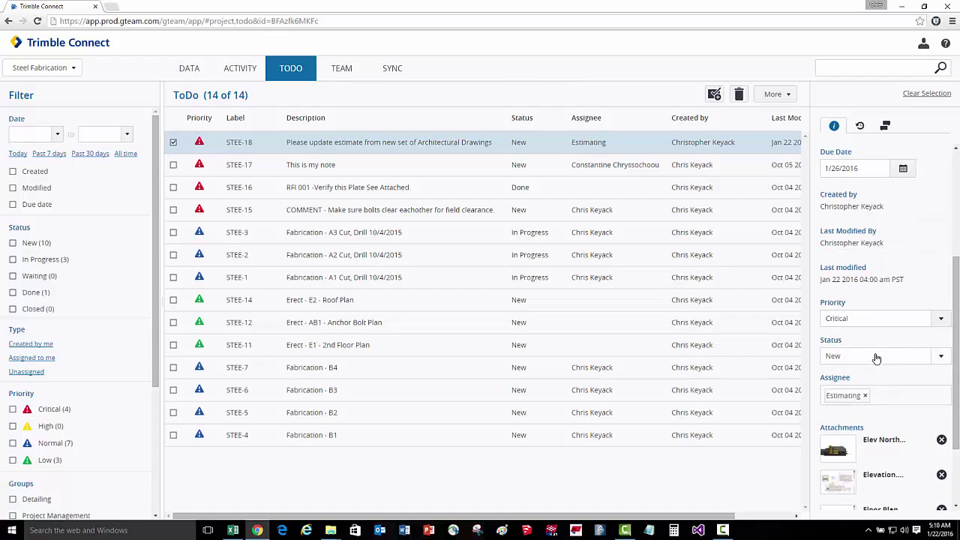
{"action": "left_click", "coordinate": [876, 356]}
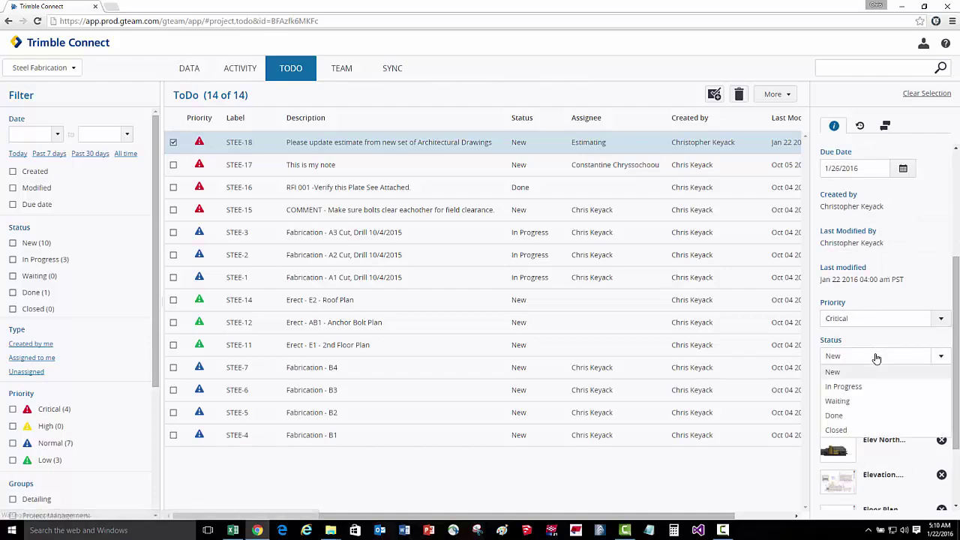
{"action": "left_click", "coordinate": [834, 415]}
{"action": "left_click", "coordinate": [827, 379]}
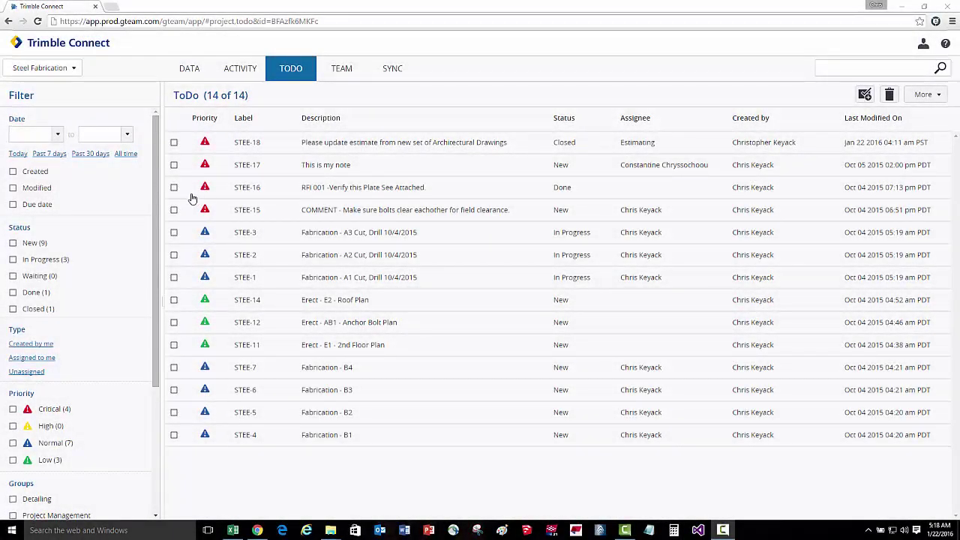
{"action": "left_click", "coordinate": [173, 186]}
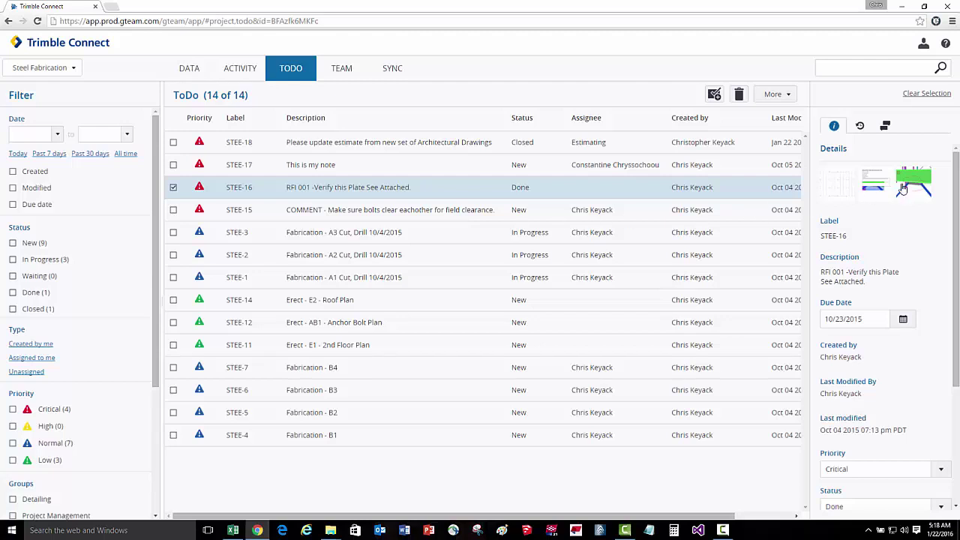
{"action": "left_click", "coordinate": [918, 183]}
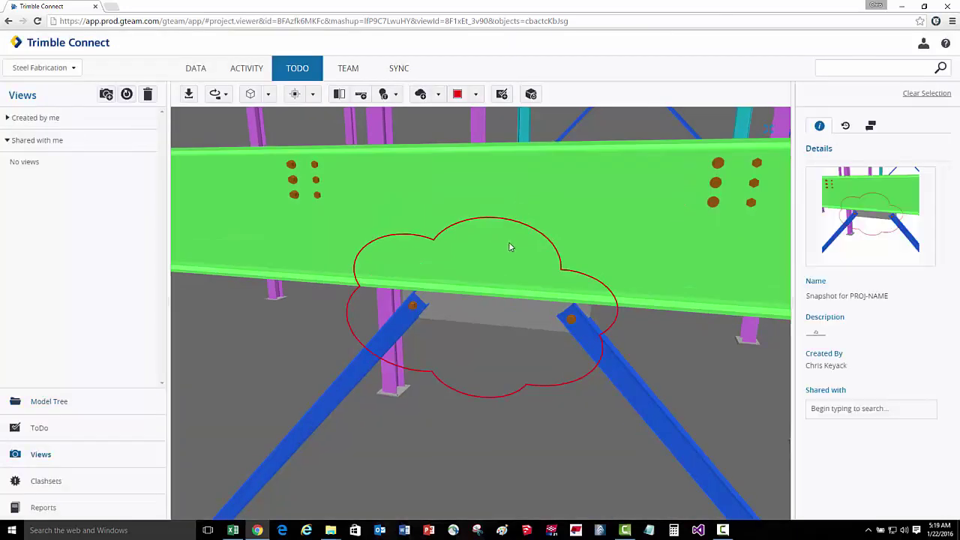
{"action": "left_click", "coordinate": [530, 232]}
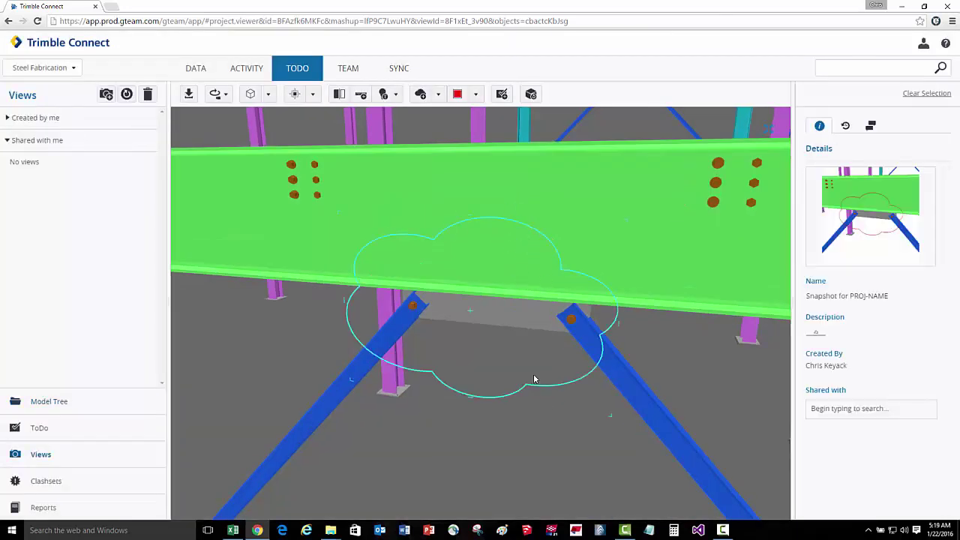
{"action": "left_click", "coordinate": [547, 420]}
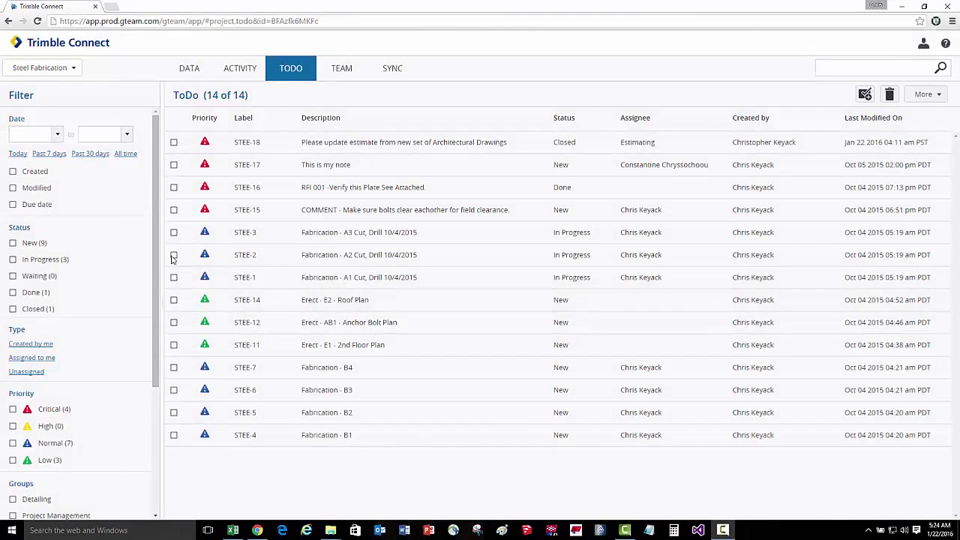
{"action": "left_click", "coordinate": [172, 257]}
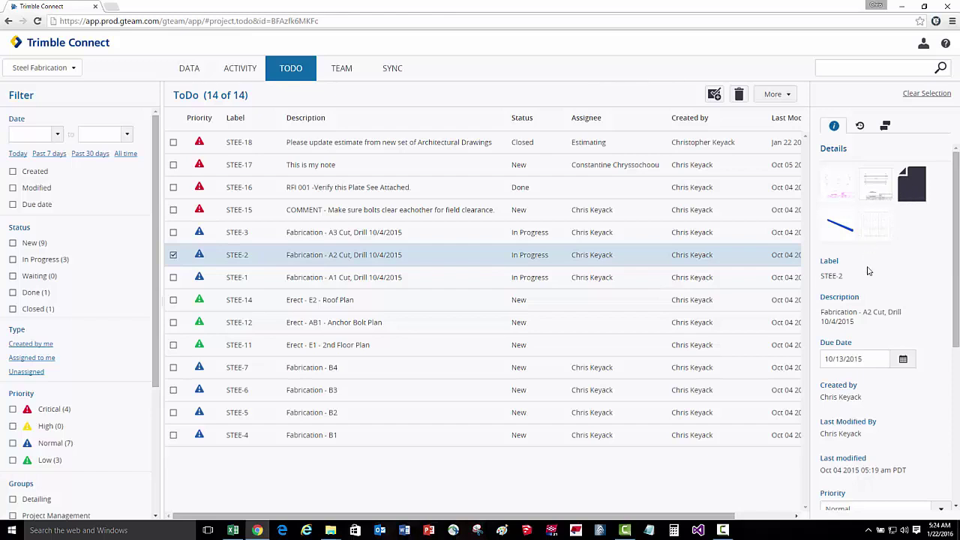
{"action": "left_click_drag", "start_coordinate": [884, 311], "coordinate": [864, 322]}
{"action": "left_click", "coordinate": [864, 323]}
{"action": "left_click", "coordinate": [923, 334]}
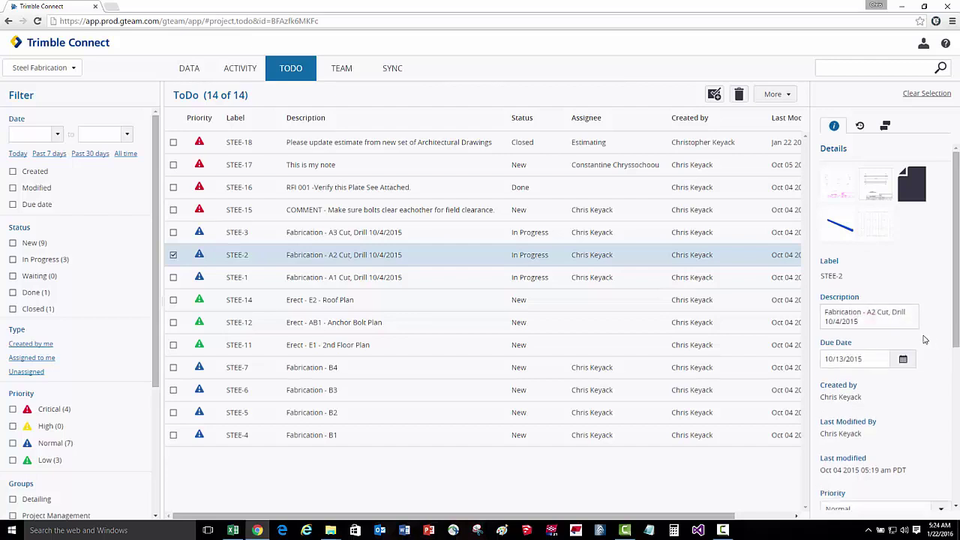
{"action": "scroll", "coordinate": [862, 386], "scroll_direction": "down", "scroll_amount": 3}
{"action": "scroll", "coordinate": [859, 391], "scroll_direction": "down", "scroll_amount": 1}
{"action": "left_click", "coordinate": [861, 397]}
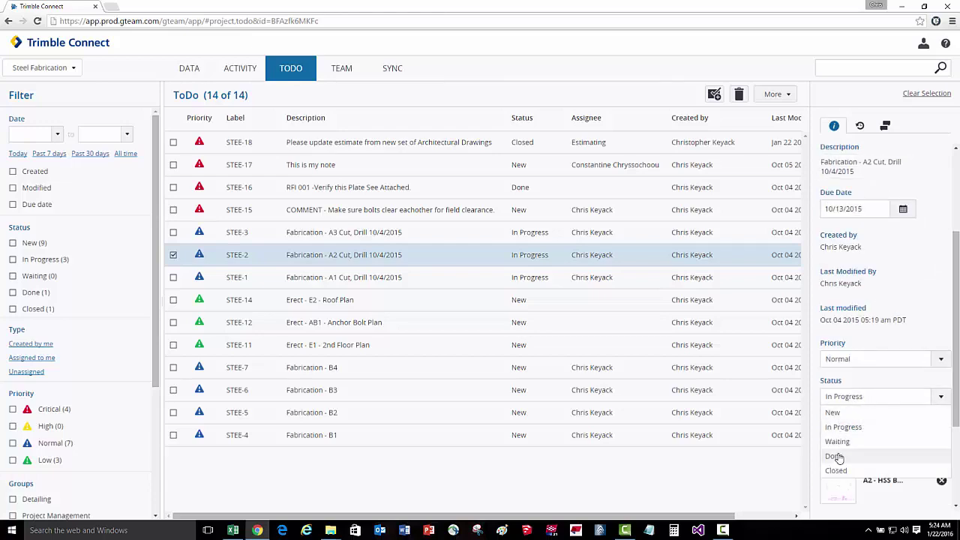
{"action": "left_click", "coordinate": [861, 397]}
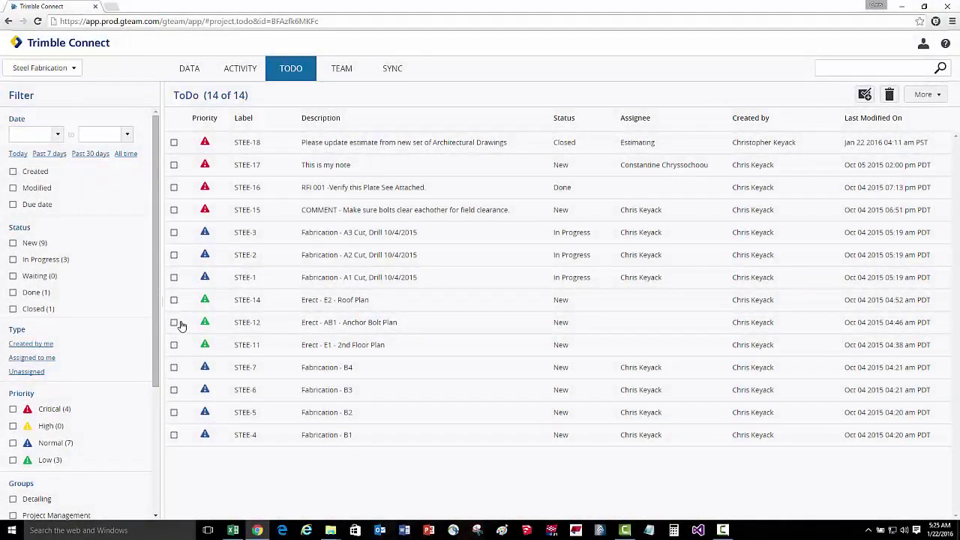
Step: Open STEE-12's Anchor Bolt Plan snapshot showing the anchor bolt columns in 3D
{"action": "left_click", "coordinate": [175, 322]}
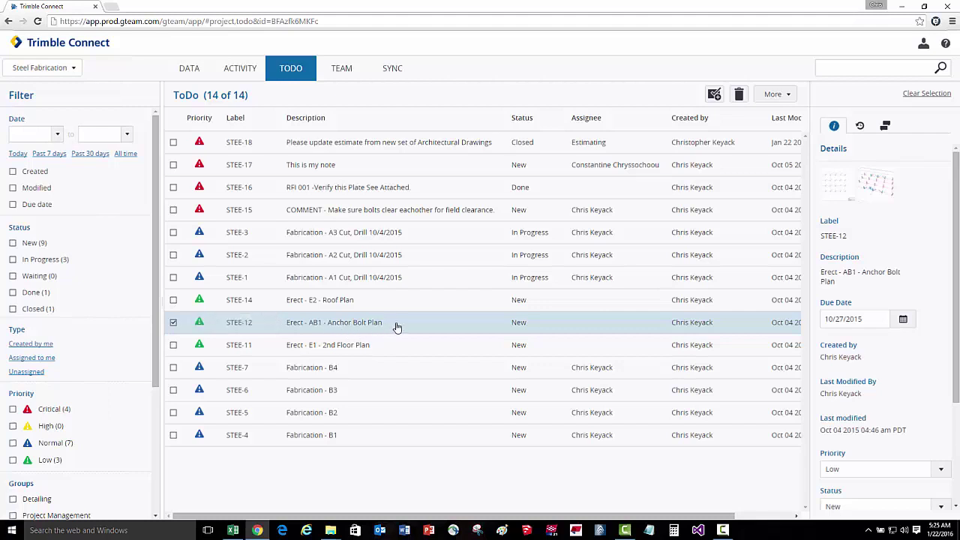
{"action": "left_click", "coordinate": [885, 184]}
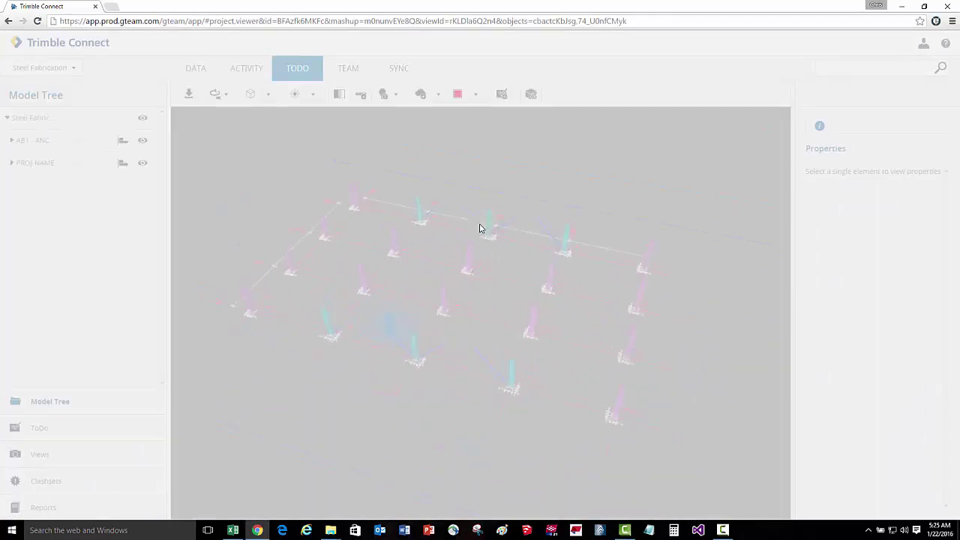
{"action": "scroll", "coordinate": [335, 346], "scroll_direction": "up", "scroll_amount": 8}
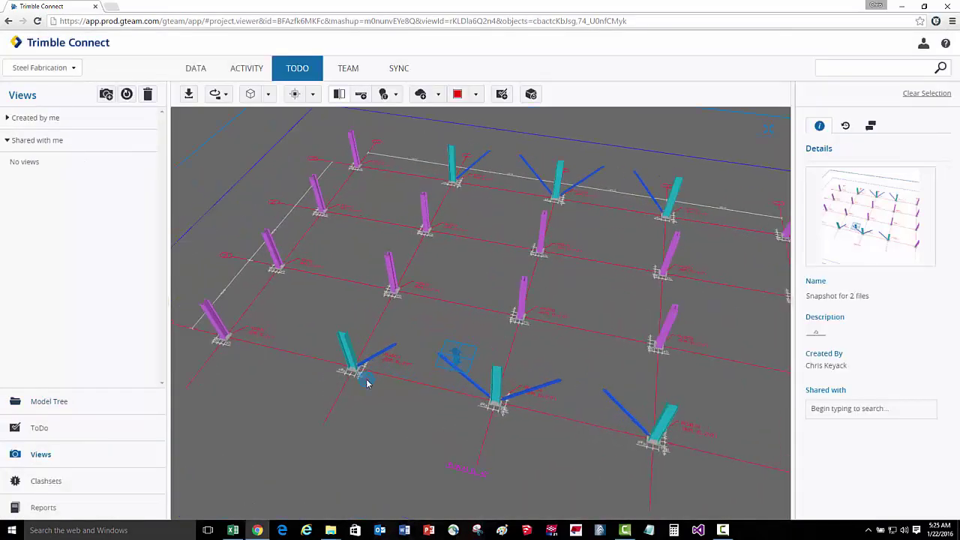